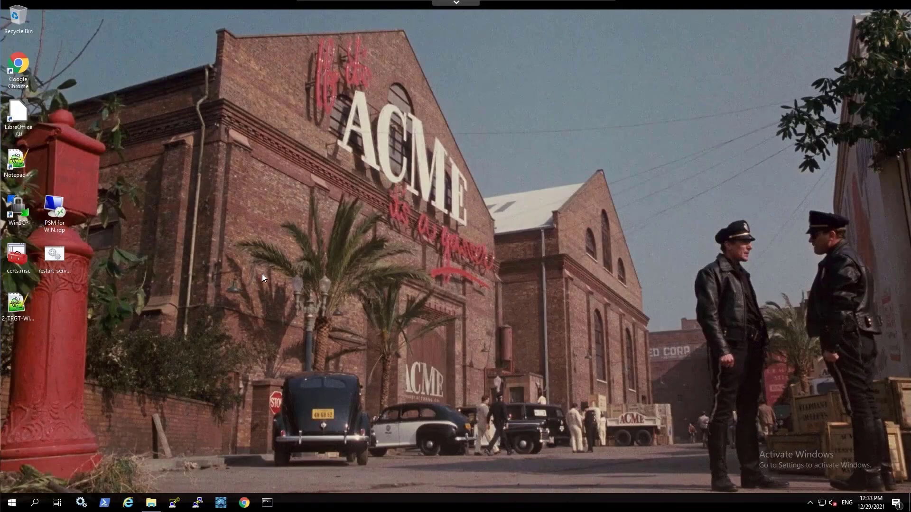
Launch Remote Desktop Connection via mstsc and enter components.acme.corp as the computer.
{"action": "key", "text": "super+r"}
{"action": "type", "text": "m"}
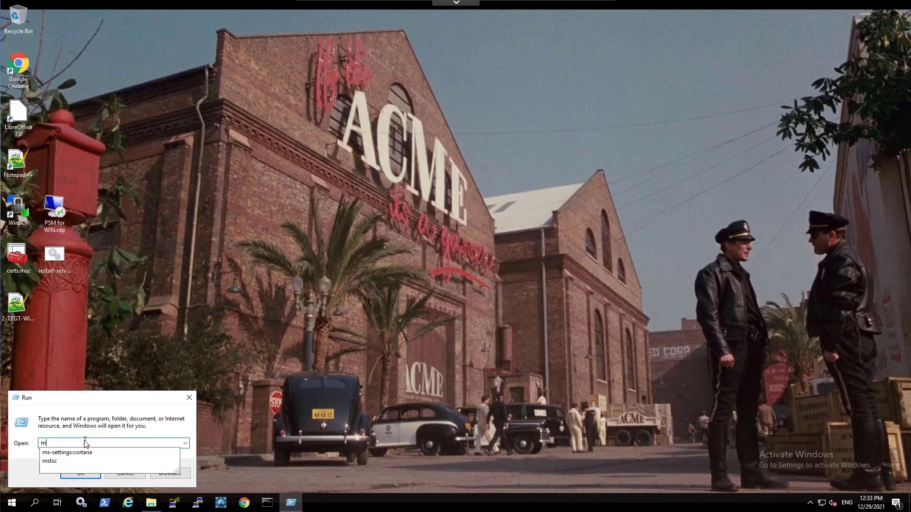
{"action": "type", "text": "stsc"}
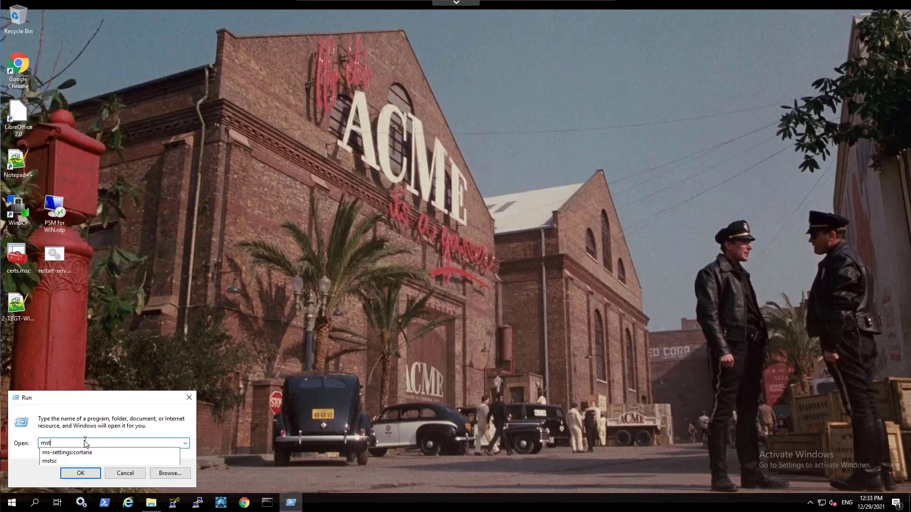
{"action": "left_click", "coordinate": [82, 473]}
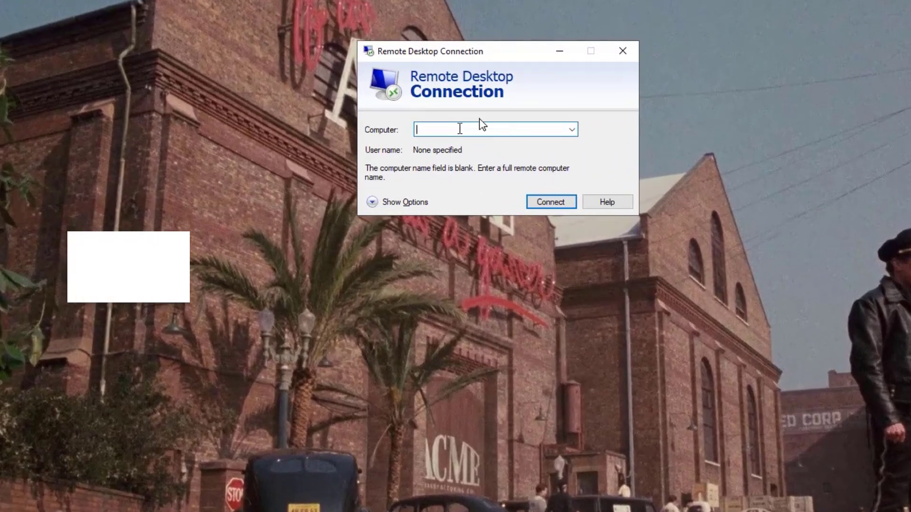
{"action": "type", "text": "components.acme."}
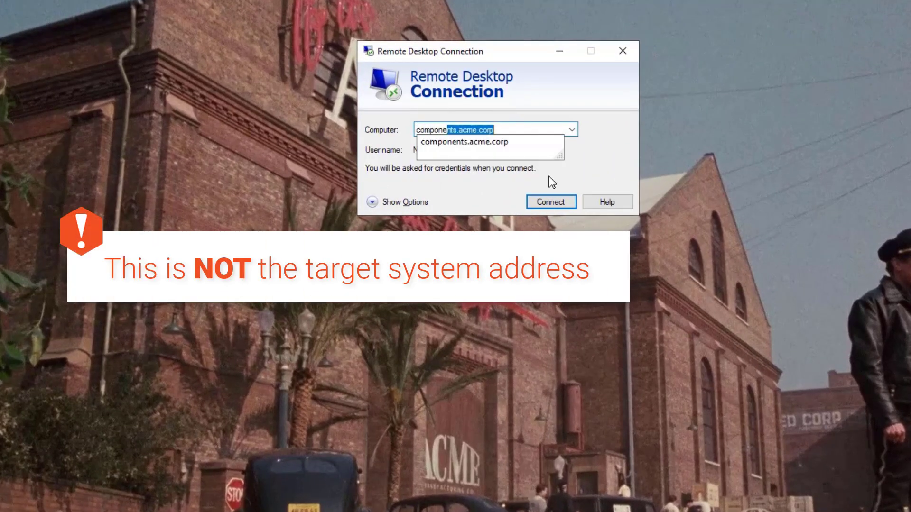
{"action": "type", "text": "corp"}
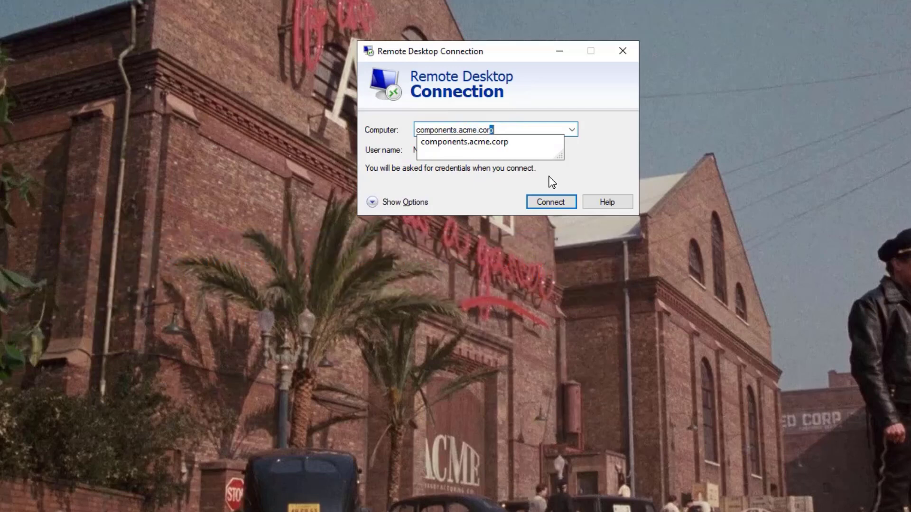
Save the full connection settings to the Desktop as 'PSM for windows.rdp'.
{"action": "left_click", "coordinate": [377, 203]}
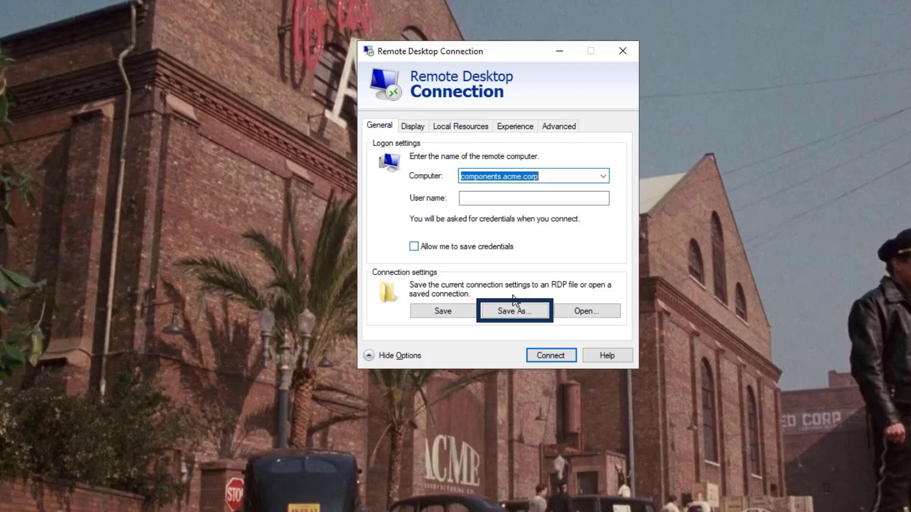
{"action": "left_click", "coordinate": [521, 313]}
{"action": "type", "text": "PSM for windows"}
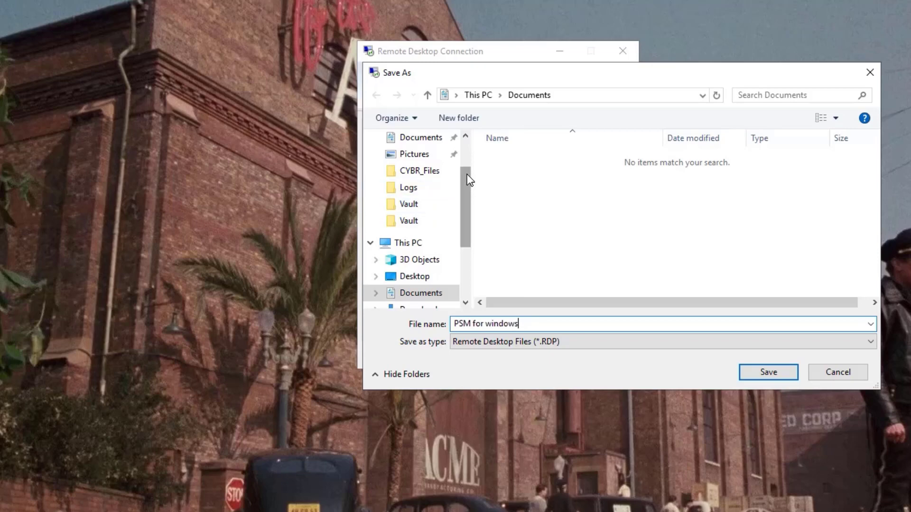
{"action": "scroll", "coordinate": [466, 175], "scroll_direction": "up", "scroll_amount": 2}
{"action": "left_click", "coordinate": [432, 169]}
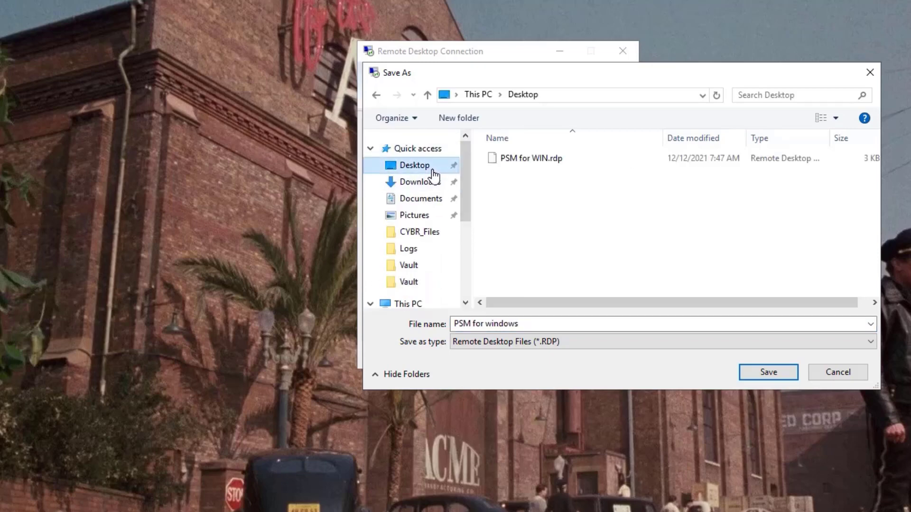
{"action": "left_click", "coordinate": [756, 374]}
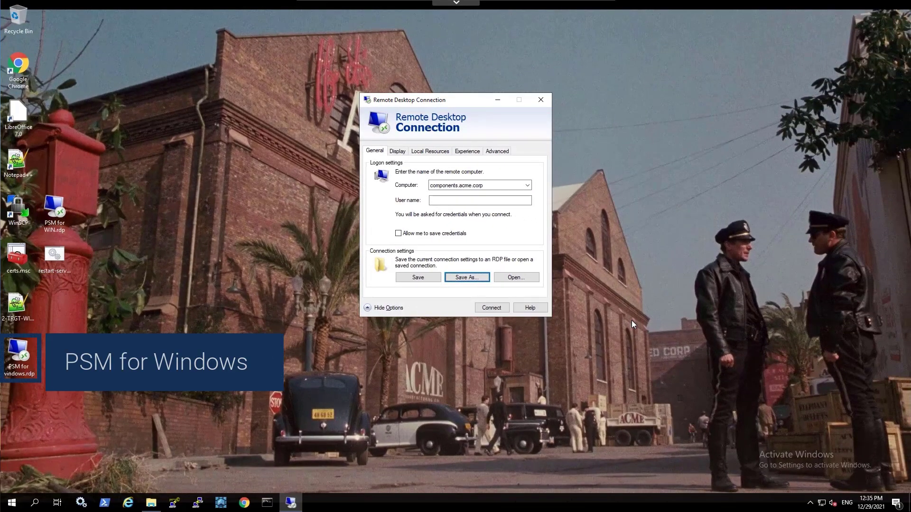
Open PSM for windows.rdp in Notepad++ and add enablecredsspsupport:i:0 as a new line 47.
{"action": "left_click", "coordinate": [541, 99]}
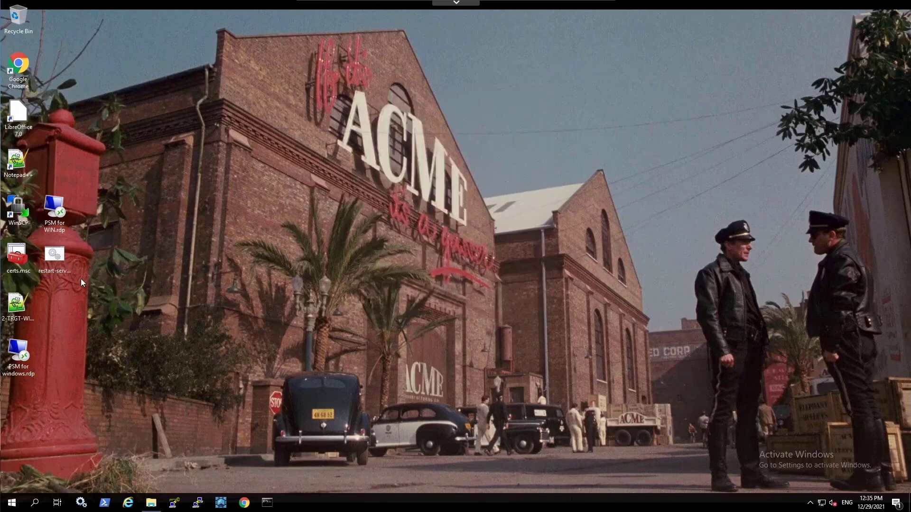
{"action": "right_click", "coordinate": [26, 348]}
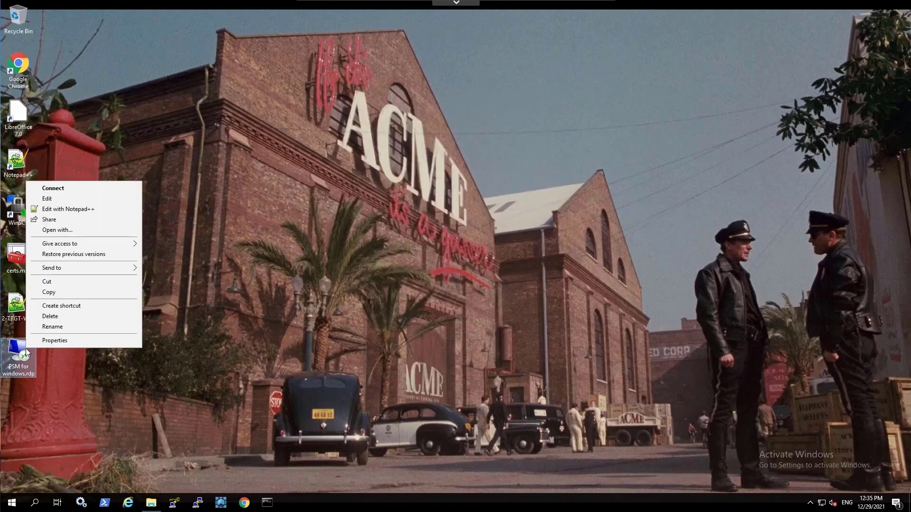
{"action": "left_click", "coordinate": [85, 209]}
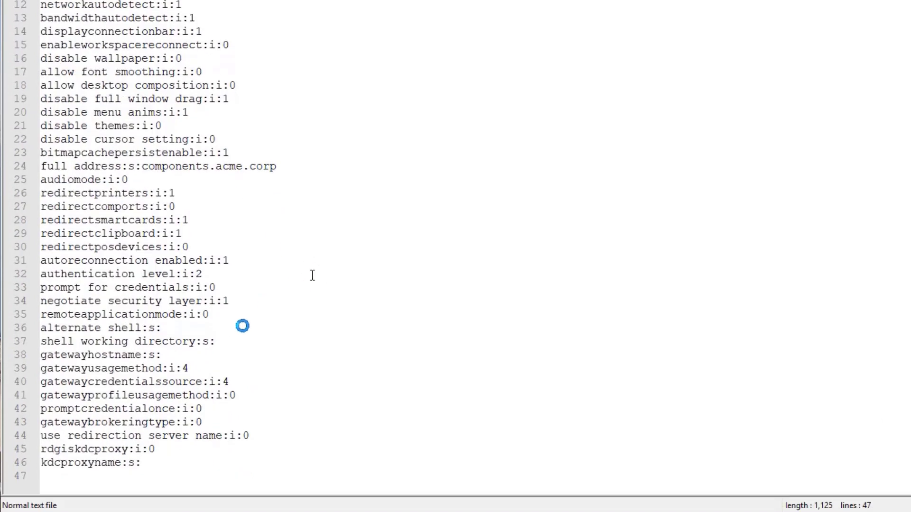
{"action": "left_click", "coordinate": [63, 479]}
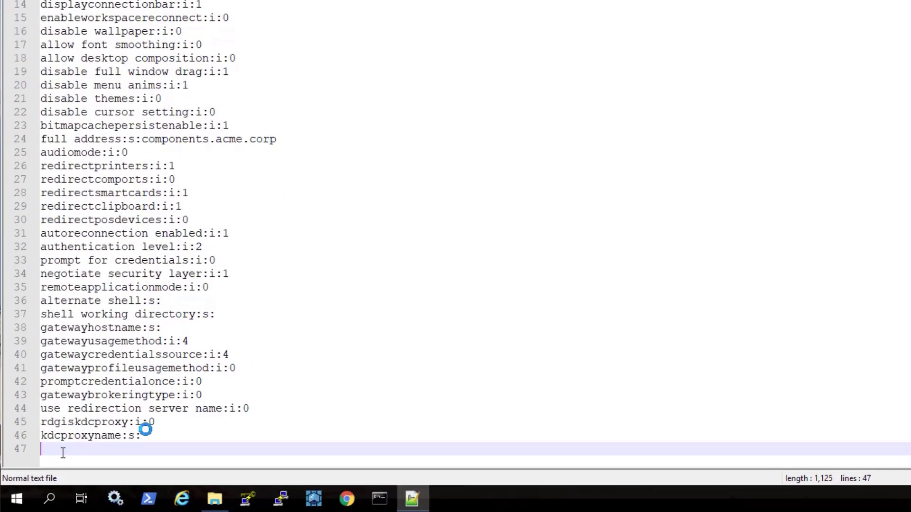
{"action": "type", "text": "ena"}
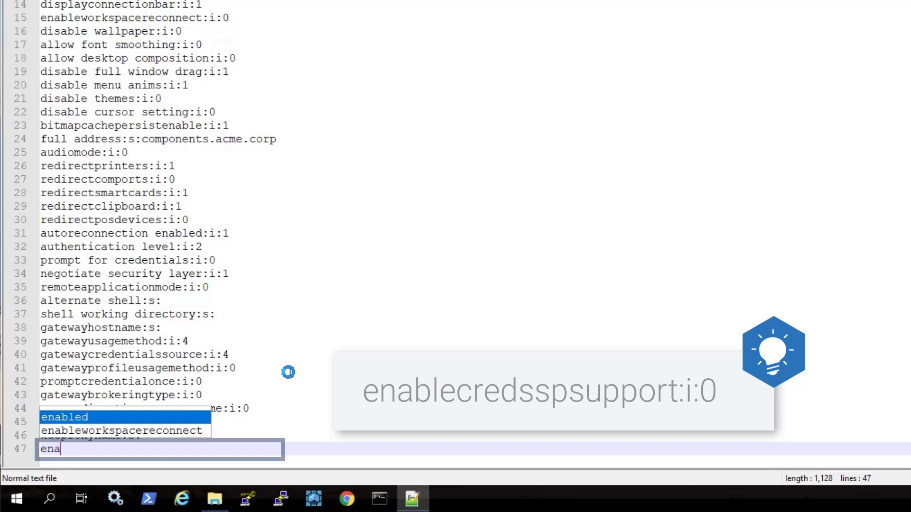
{"action": "type", "text": "blecred"}
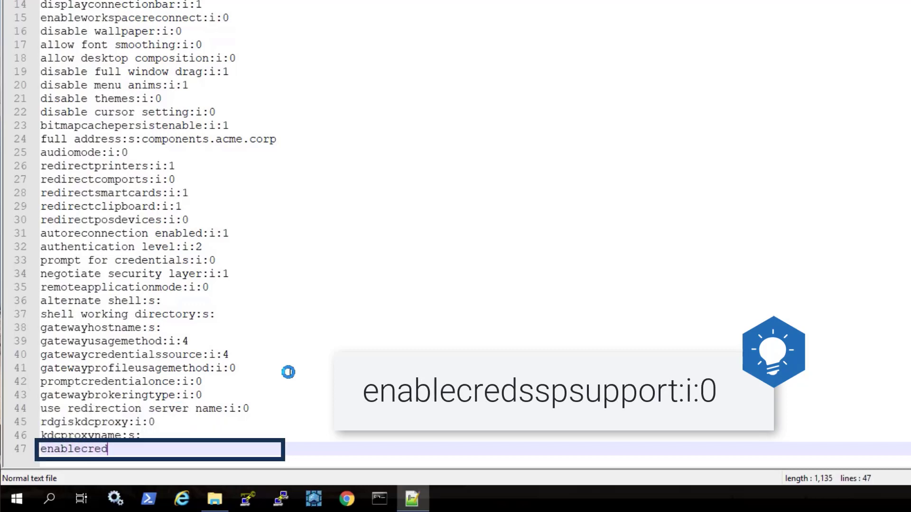
{"action": "type", "text": "sspsupport:i:0"}
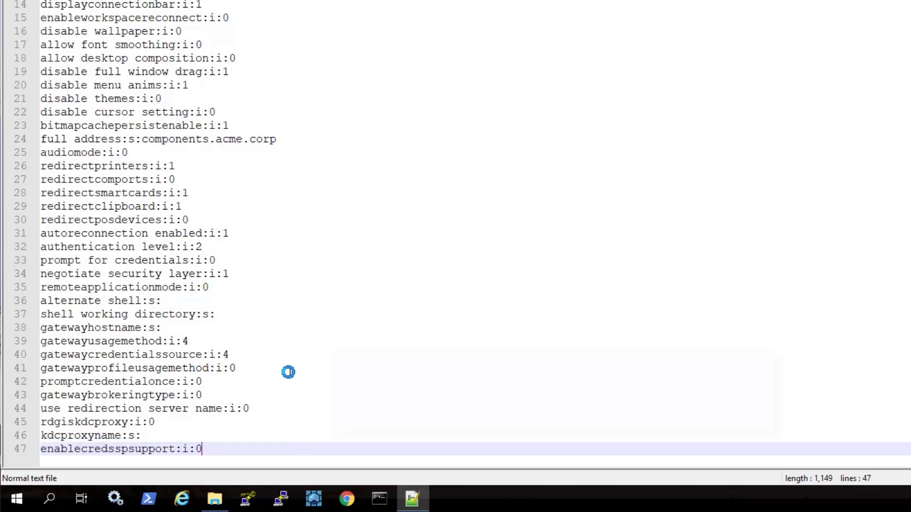
Make line 36 read alternate shell:s:psm, save the file, and close Notepad++.
{"action": "left_click", "coordinate": [207, 301]}
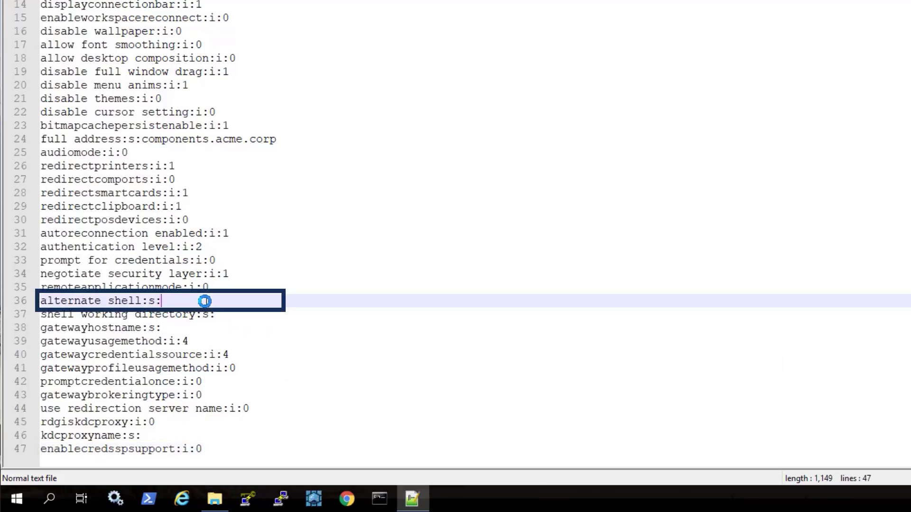
{"action": "type", "text": "psm"}
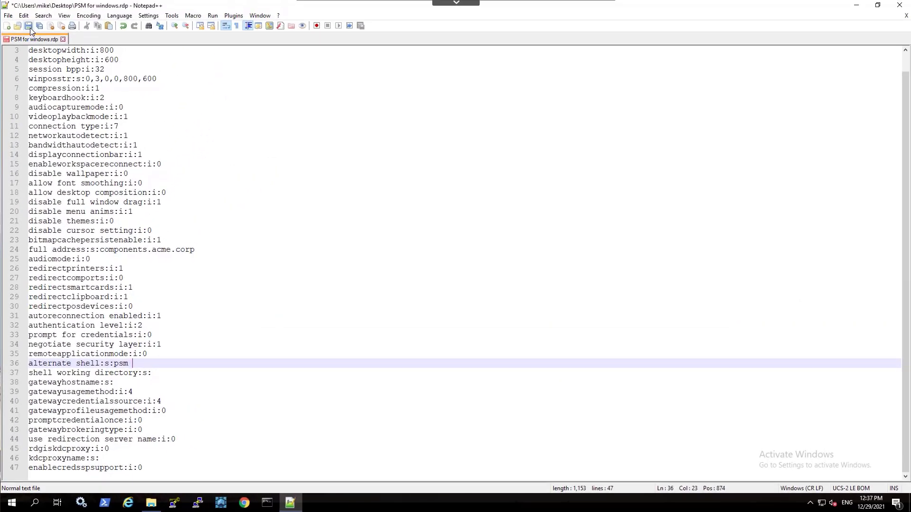
{"action": "left_click", "coordinate": [29, 26]}
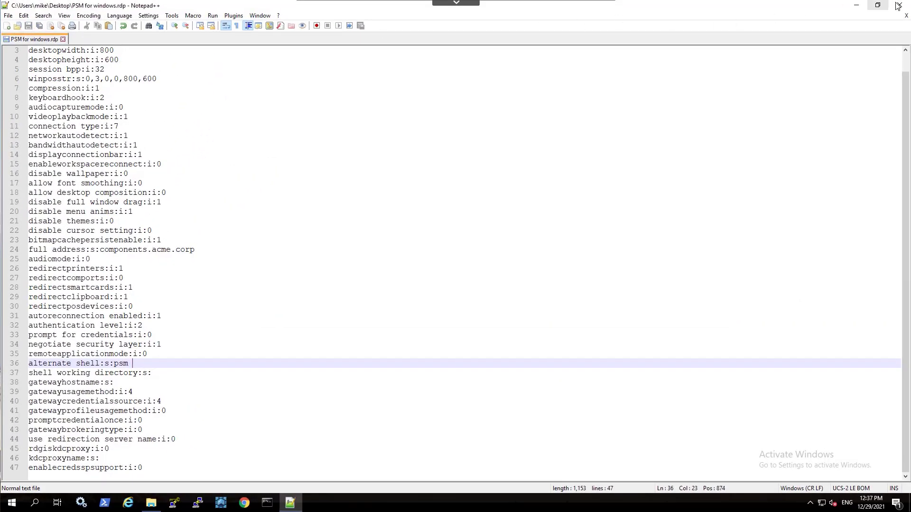
{"action": "key", "text": "alt+F4"}
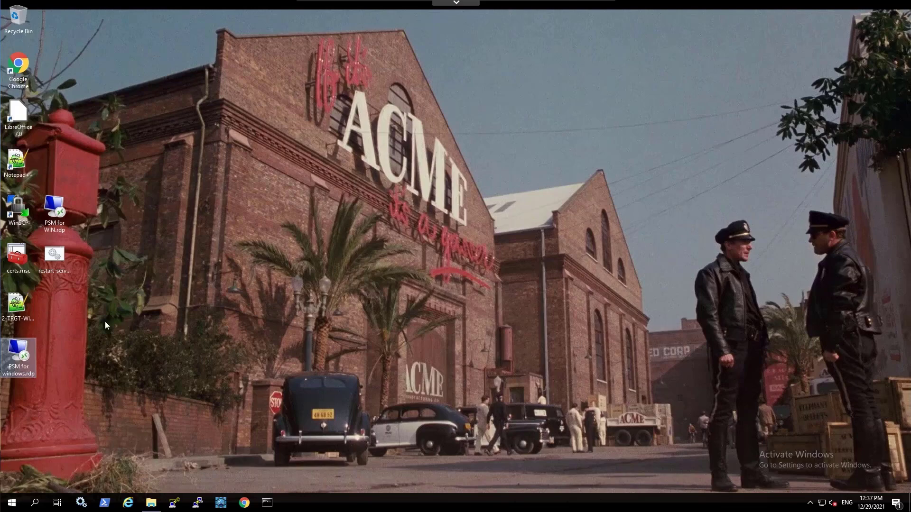
Connect using the saved RDP file and log into PSM with the account password.
{"action": "right_click", "coordinate": [19, 352]}
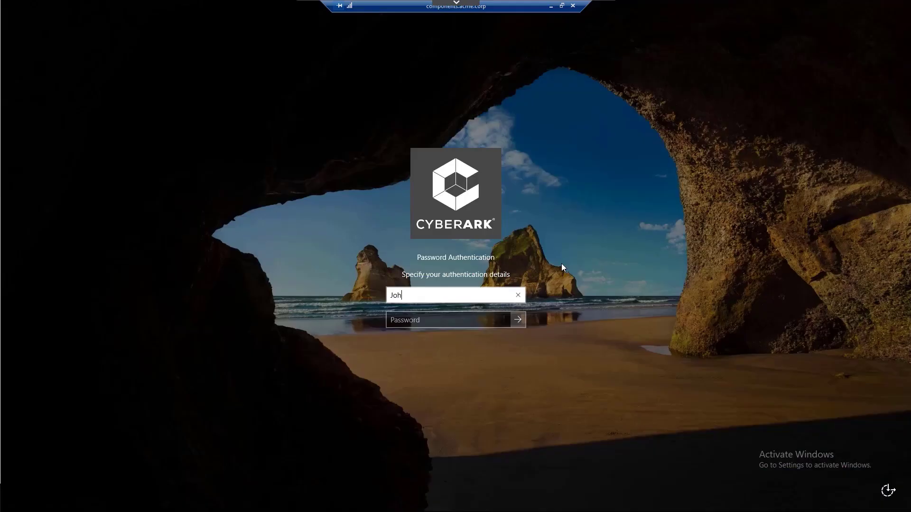
{"action": "key", "text": "Tab"}
{"action": "type", "text": "p"}
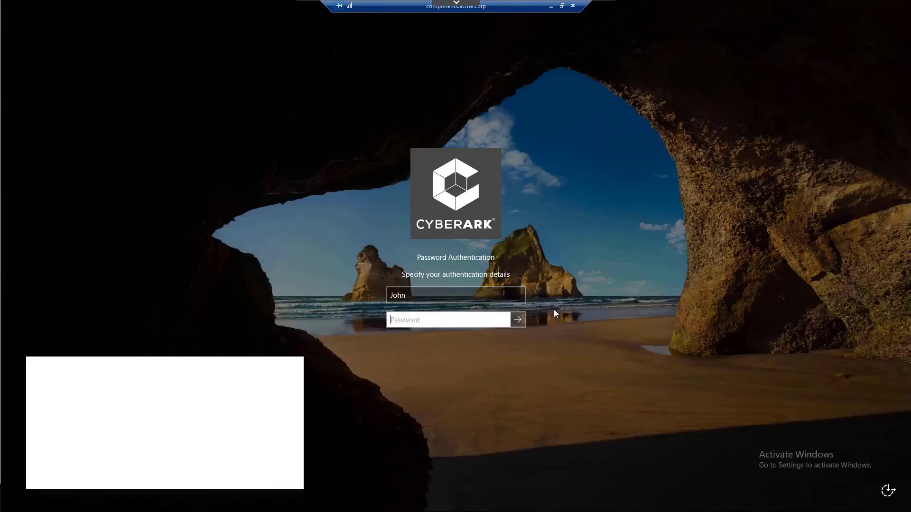
{"action": "type", "text": "assword1"}
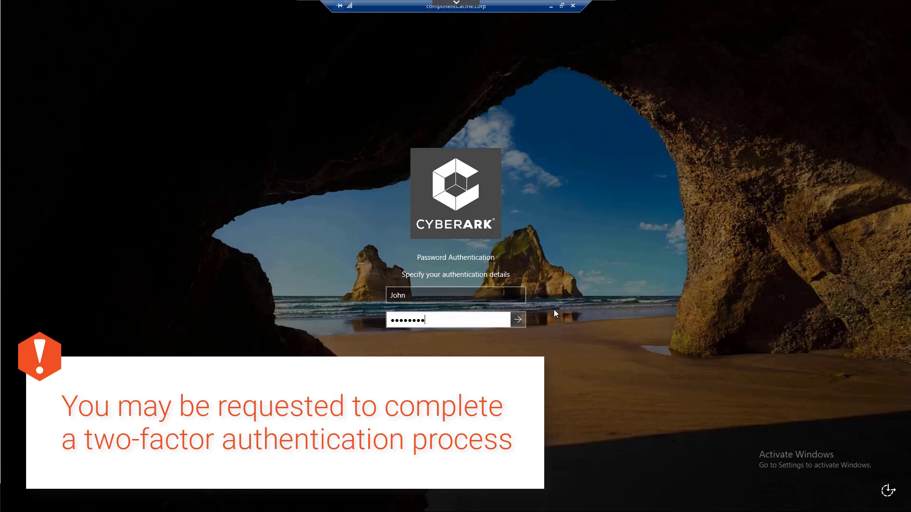
{"action": "left_click", "coordinate": [518, 320]}
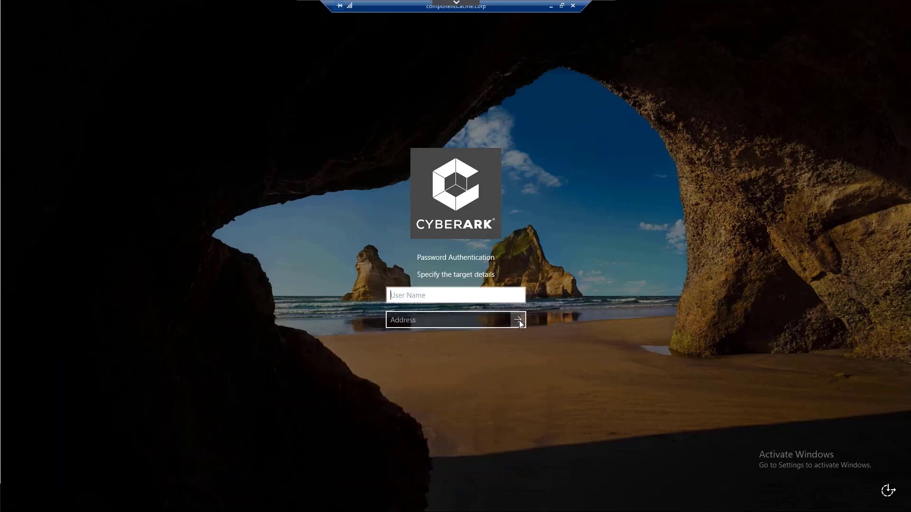
Submit target account administrator at address target-win.acme.corp.
{"action": "type", "text": "admini"}
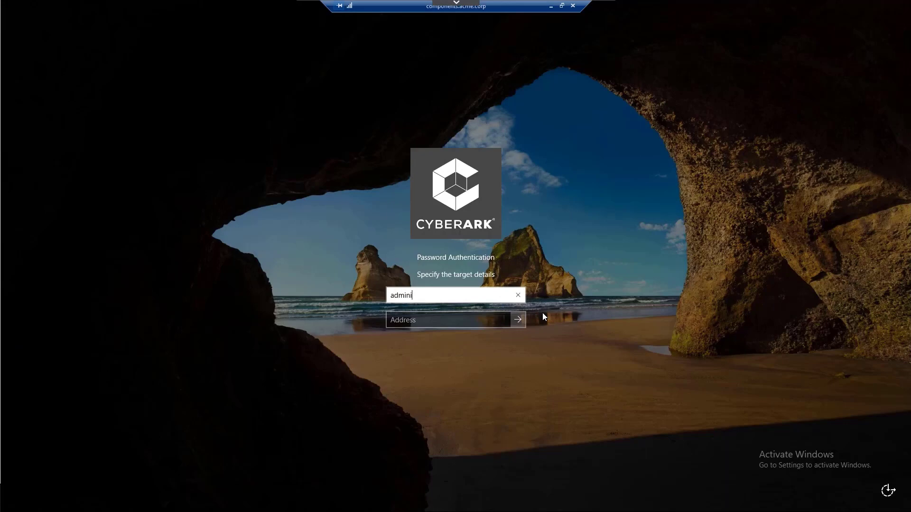
{"action": "type", "text": "strator"}
{"action": "key", "text": "Tab"}
{"action": "type", "text": "tar"}
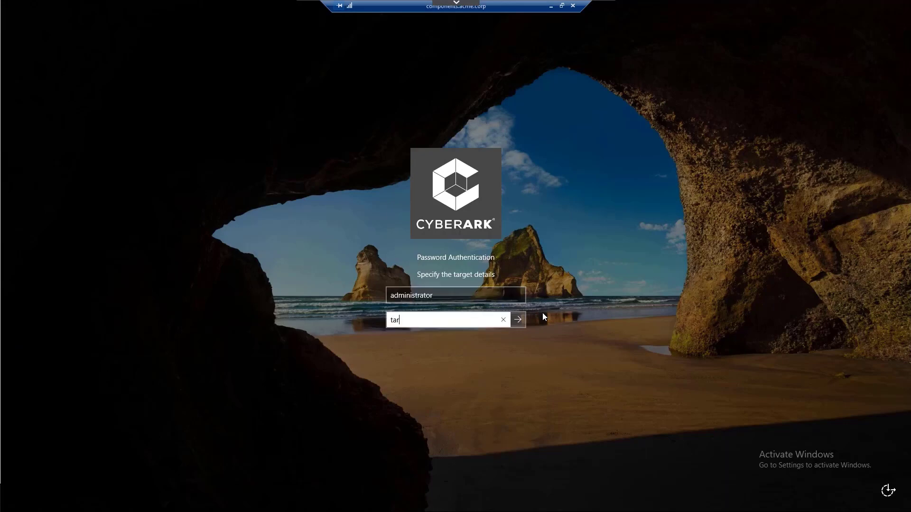
{"action": "type", "text": "get-win.acme.corp"}
{"action": "left_click", "coordinate": [518, 320]}
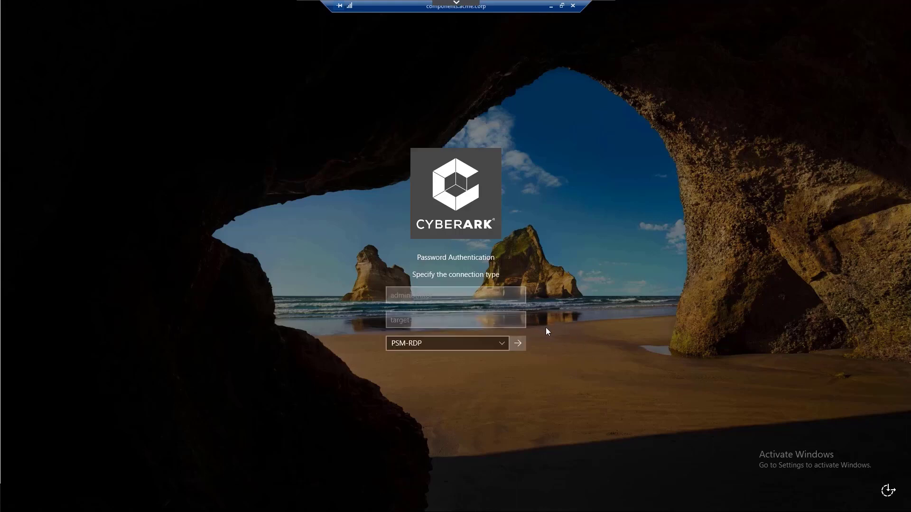
Confirm the PSM-RDP connection type and give Incident as the reason.
{"action": "left_click", "coordinate": [518, 344]}
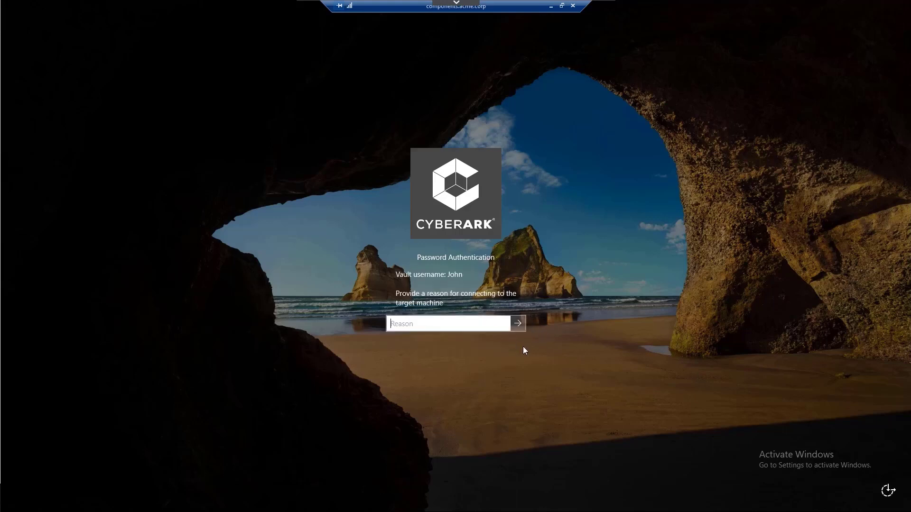
{"action": "type", "text": "Incident"}
{"action": "left_click", "coordinate": [522, 323]}
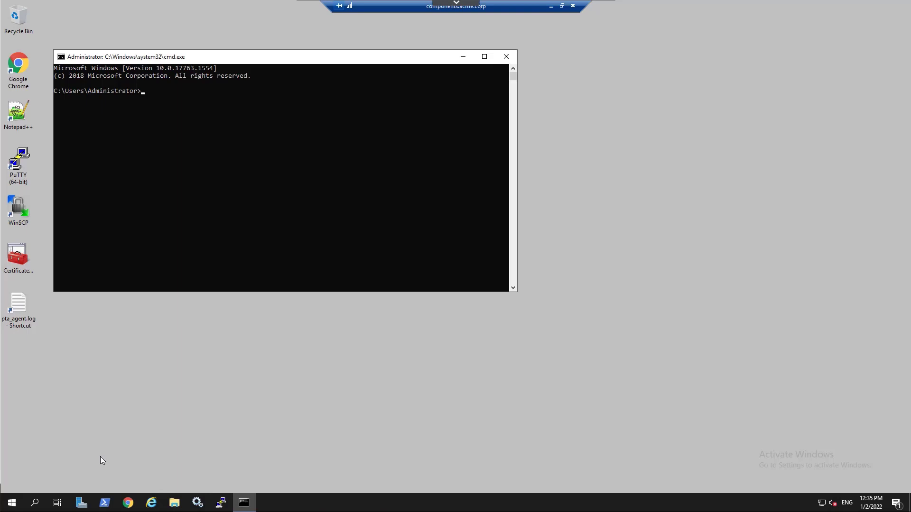
Bring up the remote Start menu's power options: Disconnect, Shut down and Restart.
{"action": "left_click", "coordinate": [12, 502]}
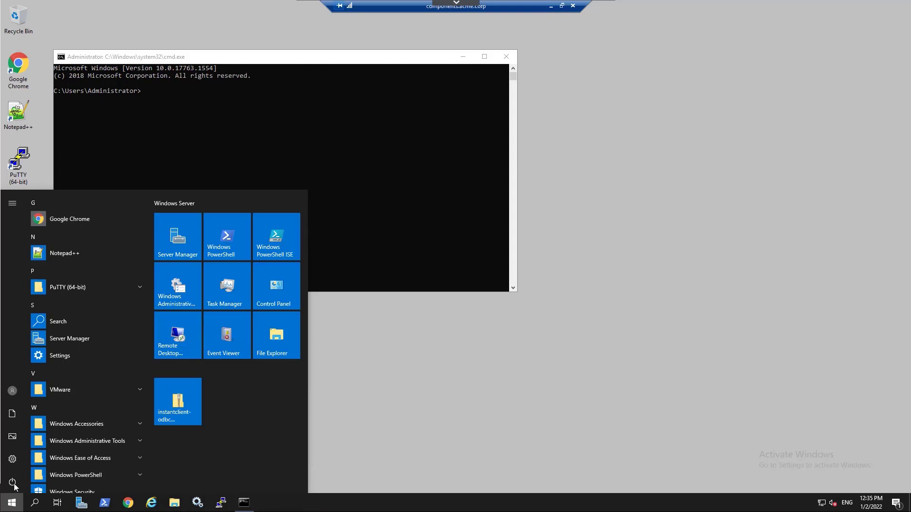
{"action": "left_click", "coordinate": [13, 482]}
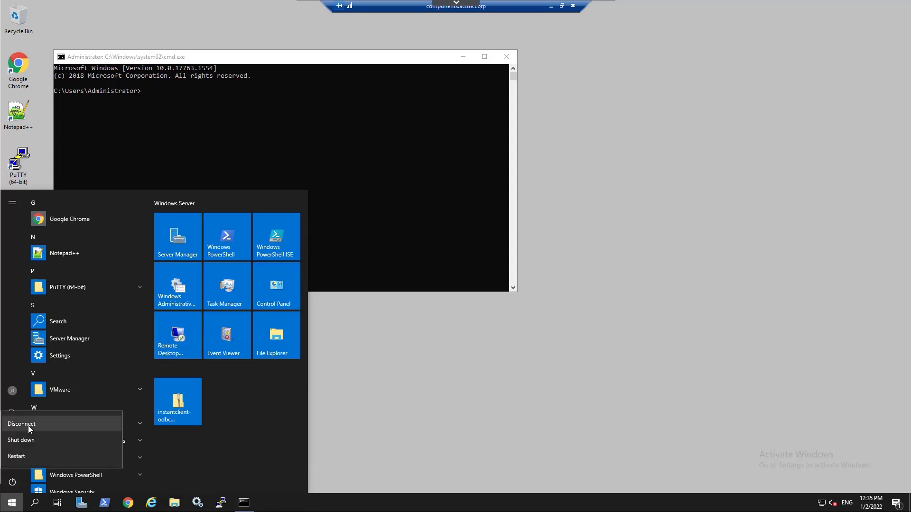
Disconnect, reopen the RDP file in Notepad++, and append /u administrator /a target-win.acme.corp /c PSM-RDP.
{"action": "left_click", "coordinate": [29, 429]}
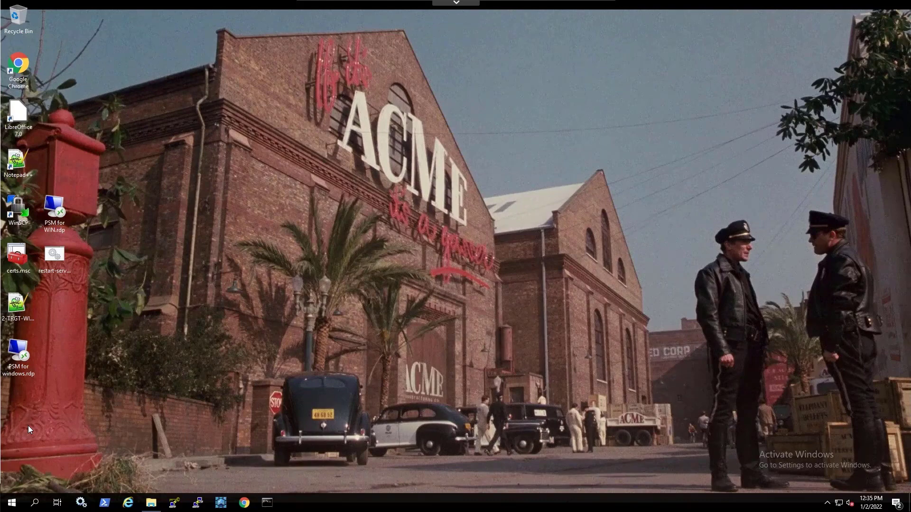
{"action": "right_click", "coordinate": [22, 353]}
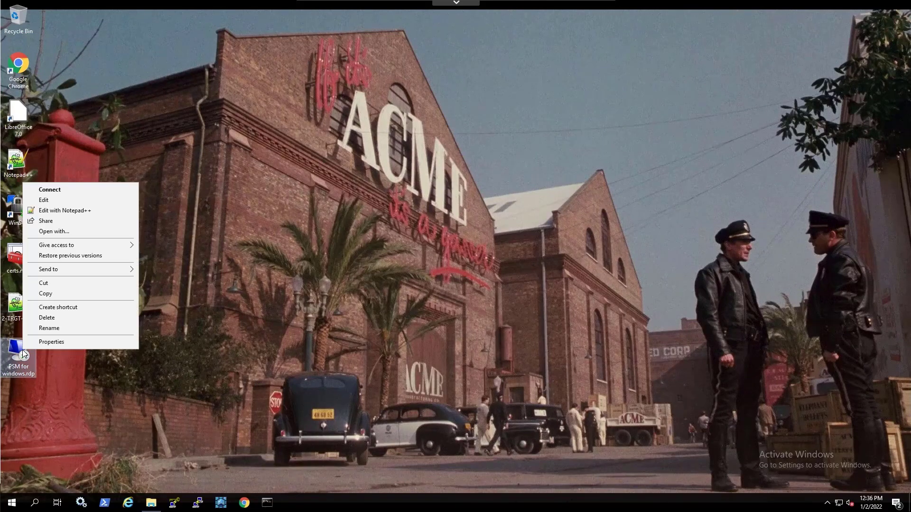
{"action": "left_click", "coordinate": [106, 215]}
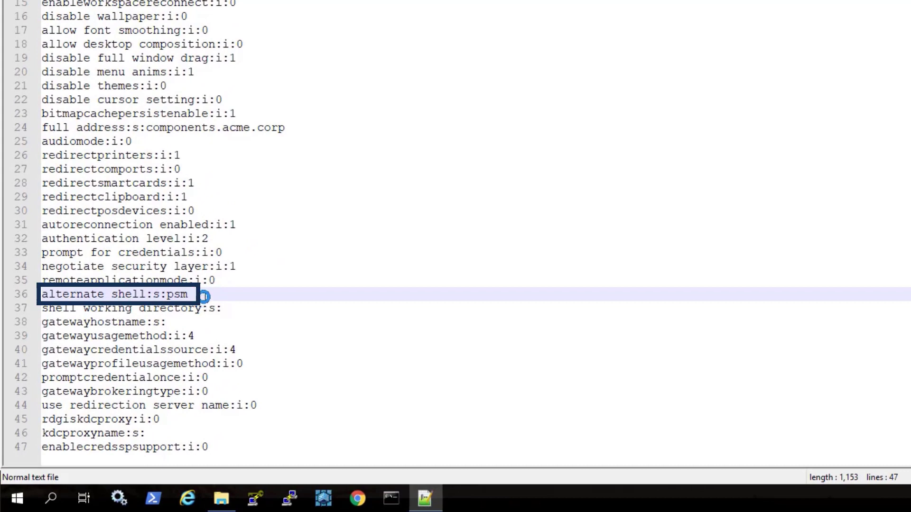
{"action": "type", "text": "/"}
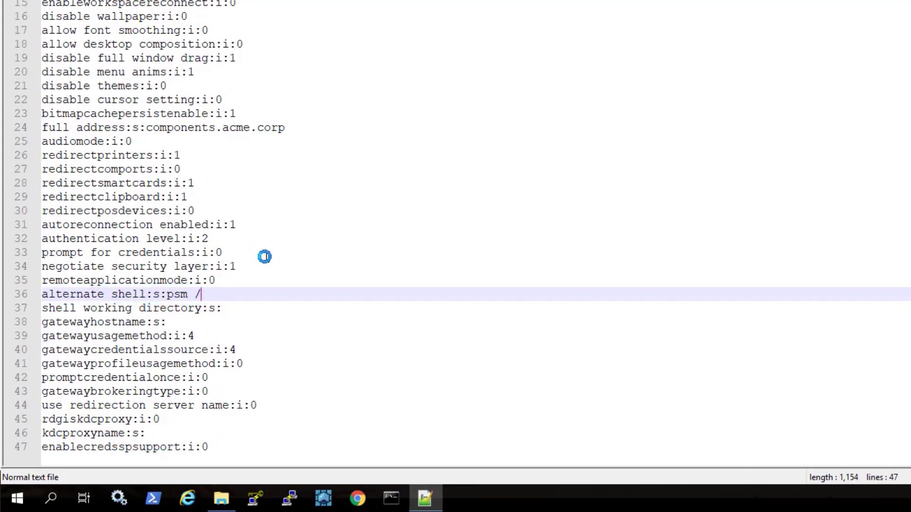
{"action": "type", "text": "u administrator"}
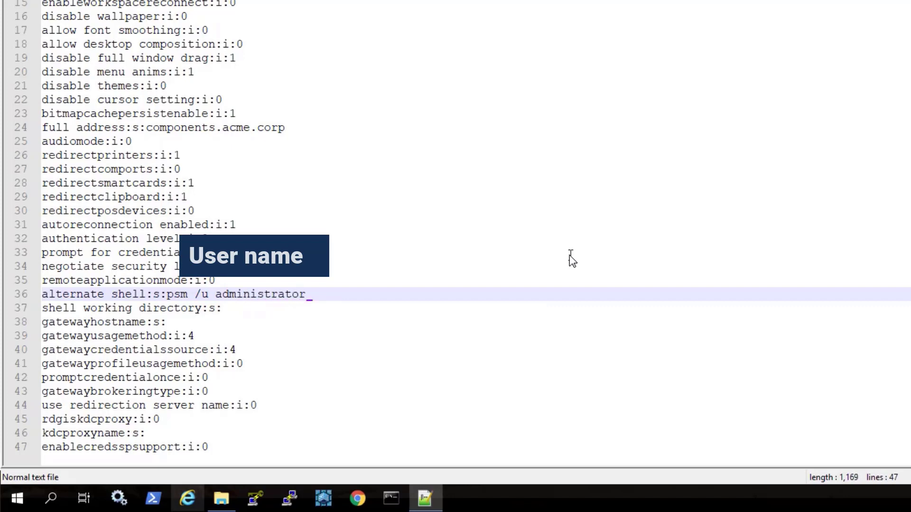
{"action": "type", "text": "/a"}
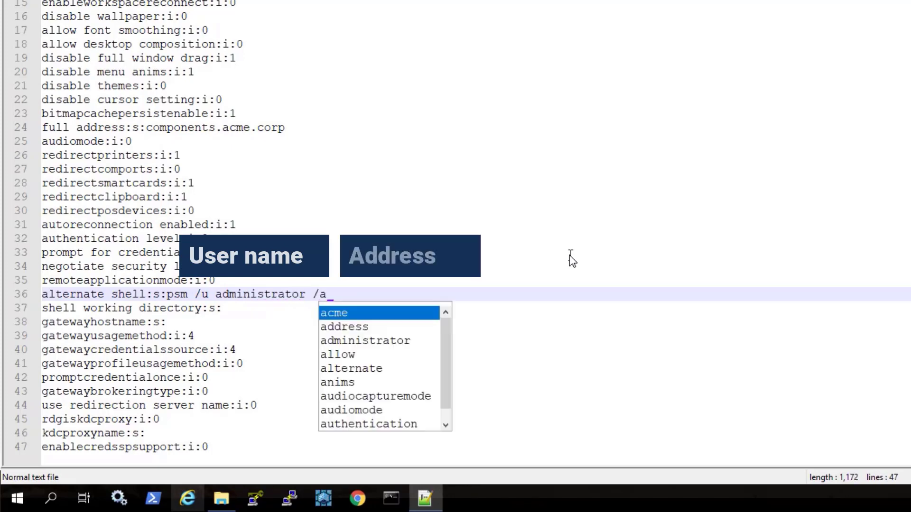
{"action": "type", "text": " target-wi"}
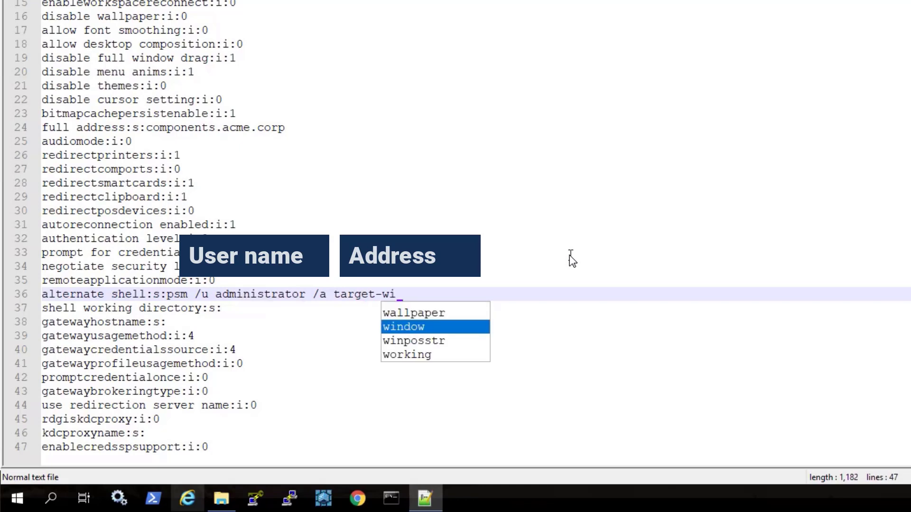
{"action": "type", "text": "n.acme."}
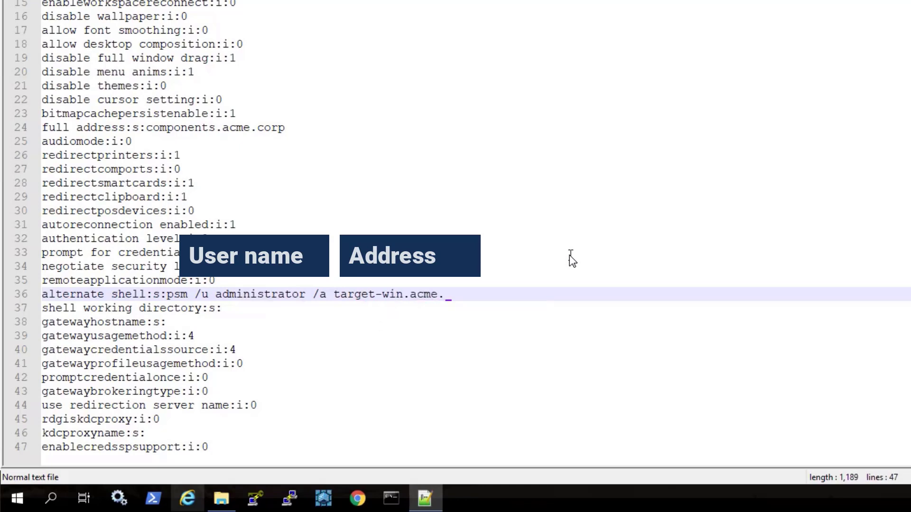
{"action": "type", "text": "corp /c PSM"}
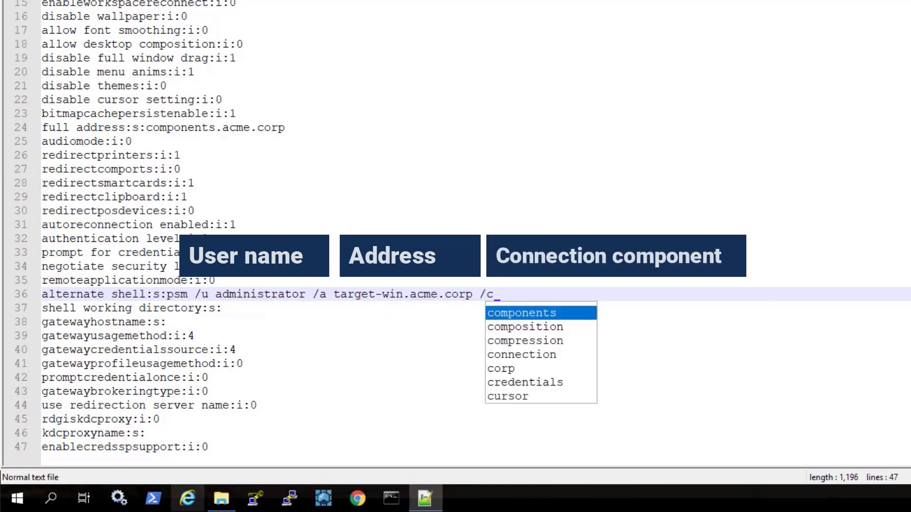
{"action": "type", "text": "-RDP"}
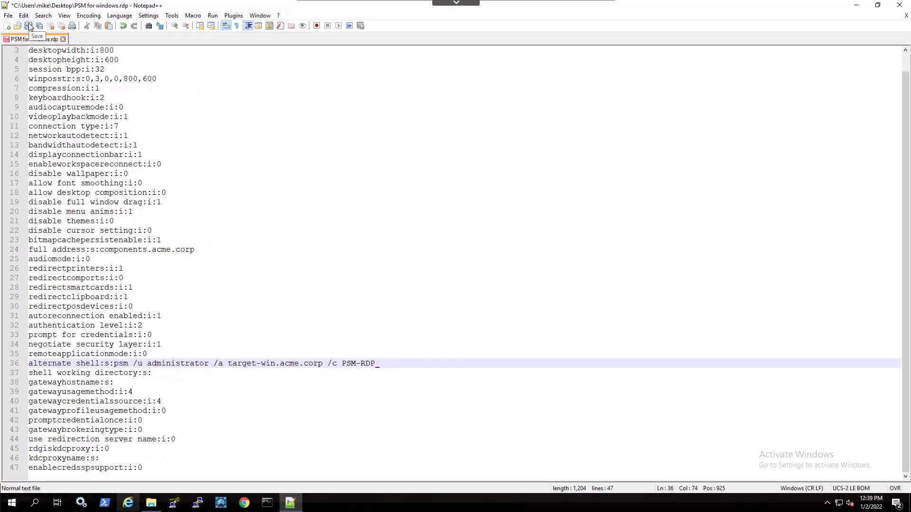
Save and close the edited RDP file, then connect from it.
{"action": "left_click", "coordinate": [29, 27]}
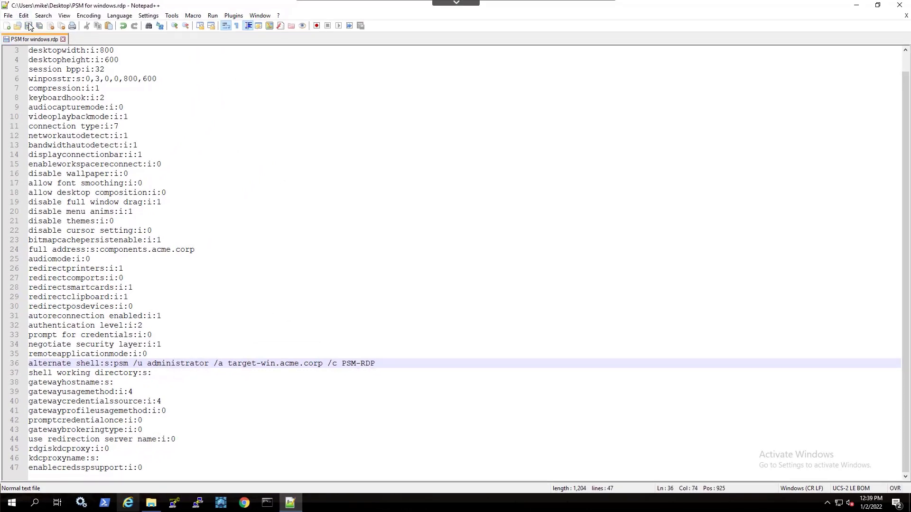
{"action": "left_click", "coordinate": [898, 7]}
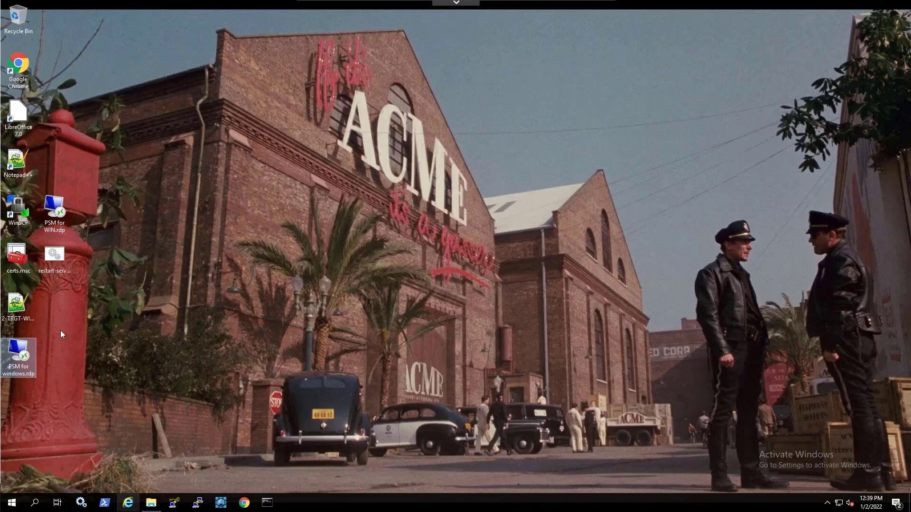
{"action": "right_click", "coordinate": [22, 358]}
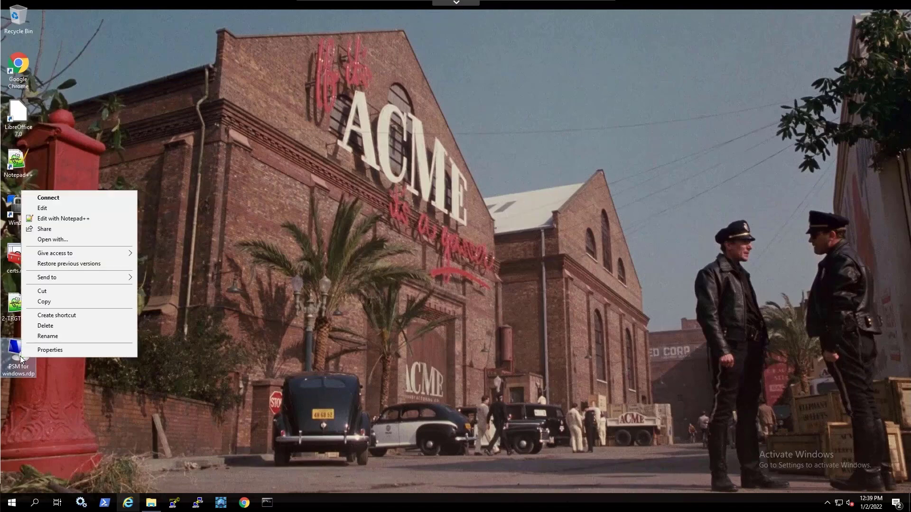
{"action": "left_click", "coordinate": [101, 198]}
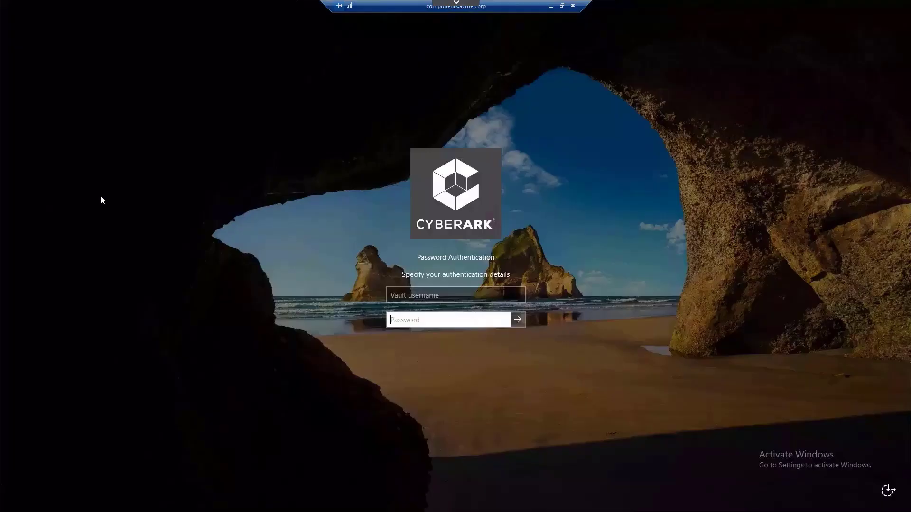
Log in with the vault username and password, then enter Incident as the reason.
{"action": "left_click", "coordinate": [397, 297]}
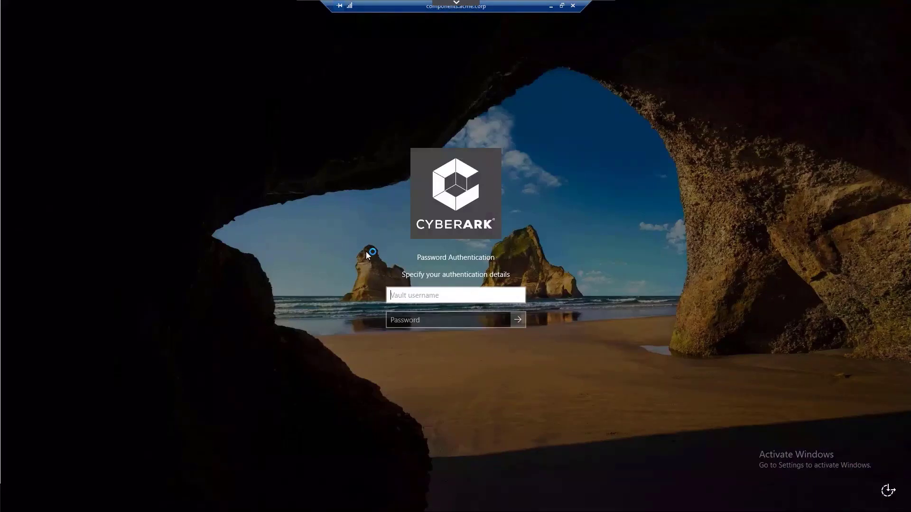
{"action": "type", "text": "John"}
{"action": "key", "text": "Tab"}
{"action": "type", "text": "*"}
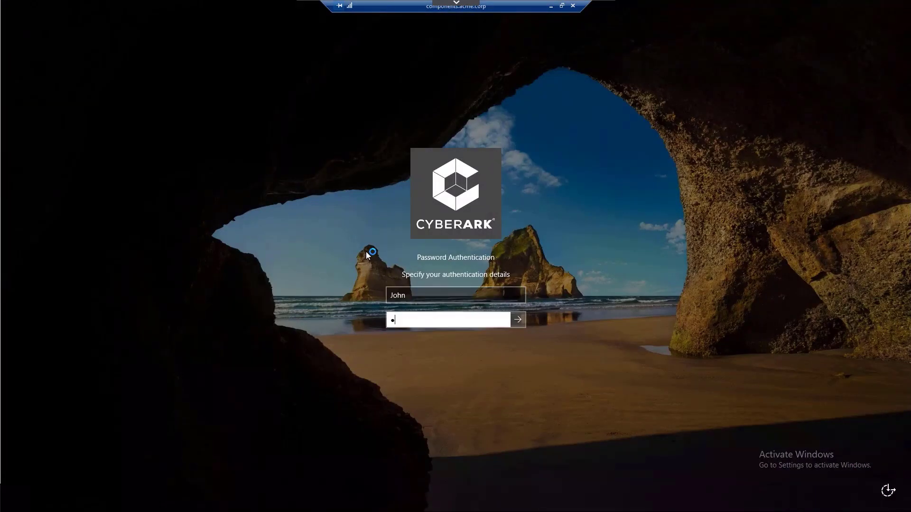
{"action": "type", "text": "********"}
{"action": "key", "text": "Return"}
{"action": "type", "text": "Incide"}
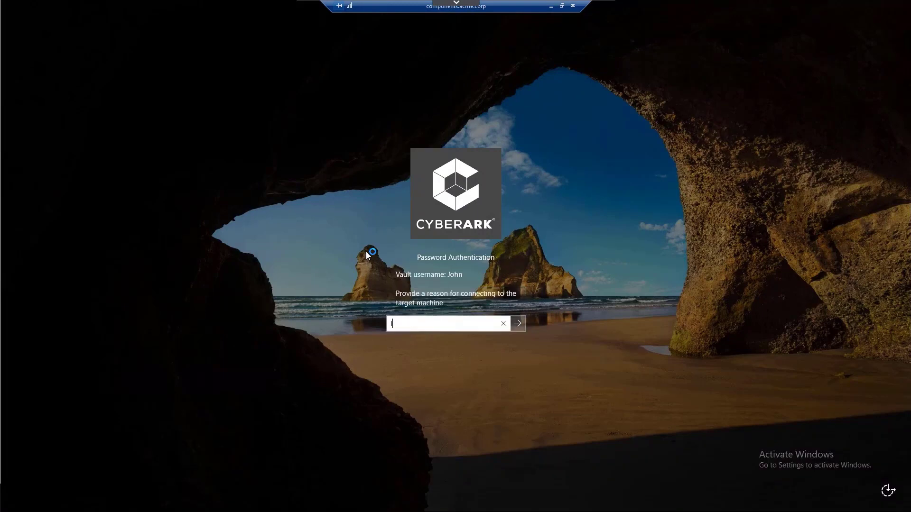
{"action": "type", "text": "nt"}
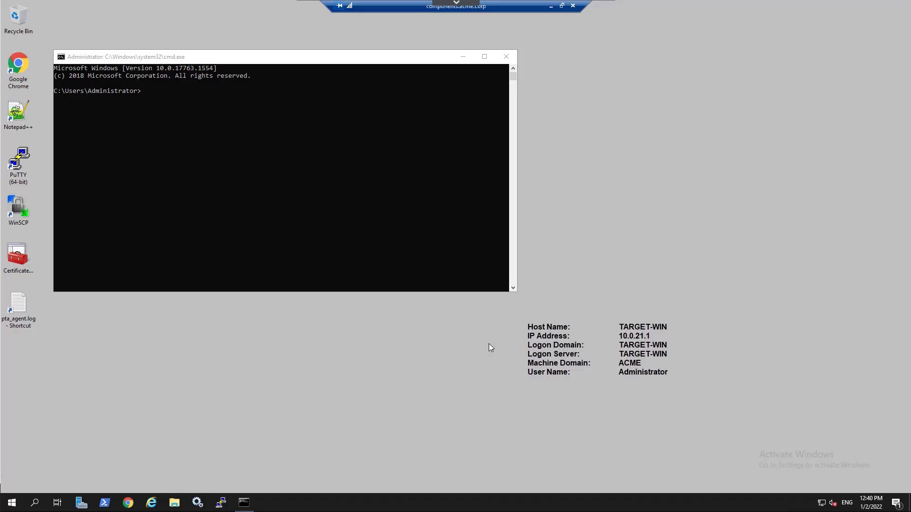
Close the TARGET-WIN command prompt and disconnect the session via Start's power menu.
{"action": "left_click", "coordinate": [508, 57]}
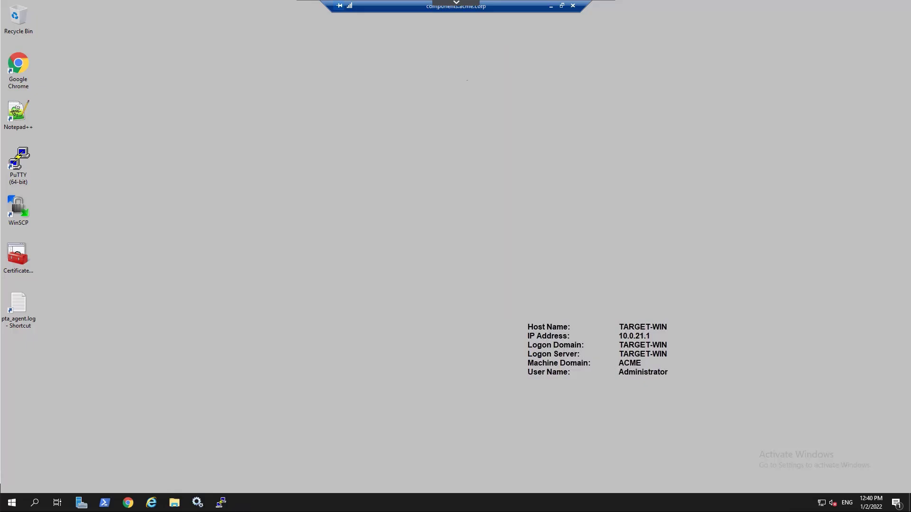
{"action": "left_click", "coordinate": [11, 505]}
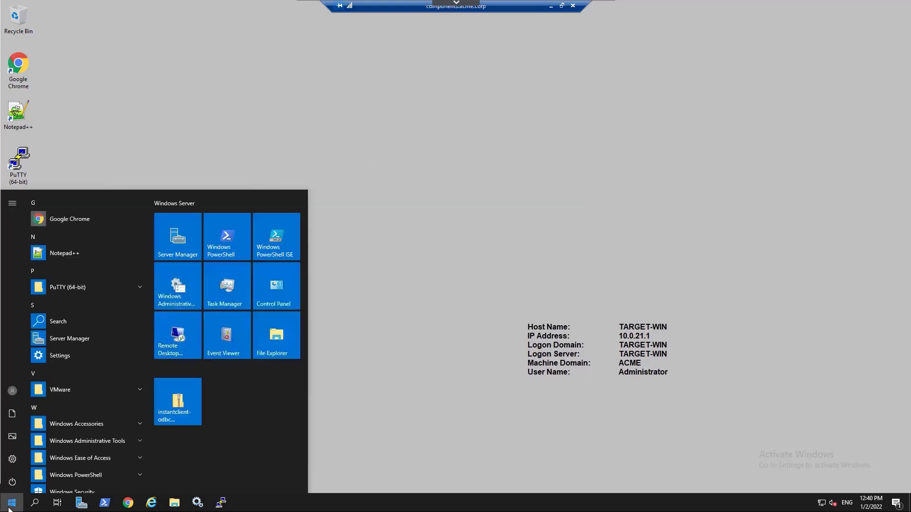
{"action": "left_click", "coordinate": [12, 483]}
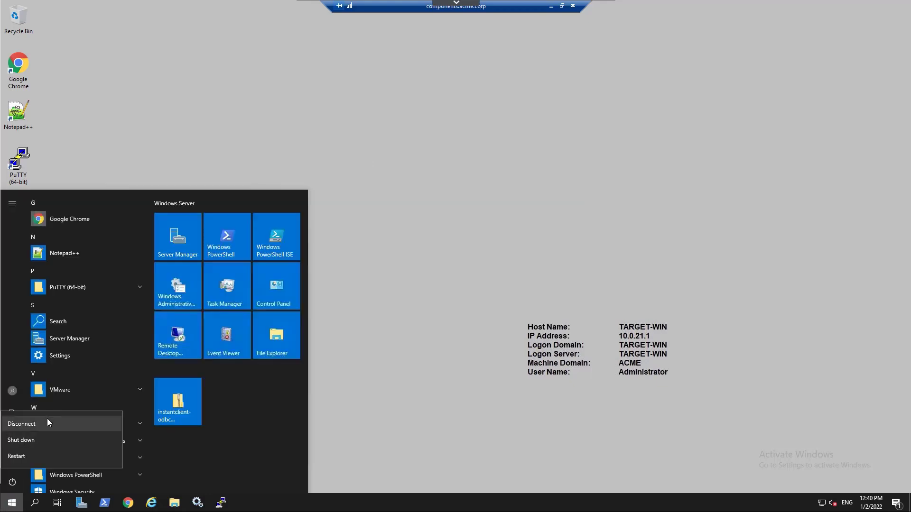
{"action": "left_click", "coordinate": [47, 419]}
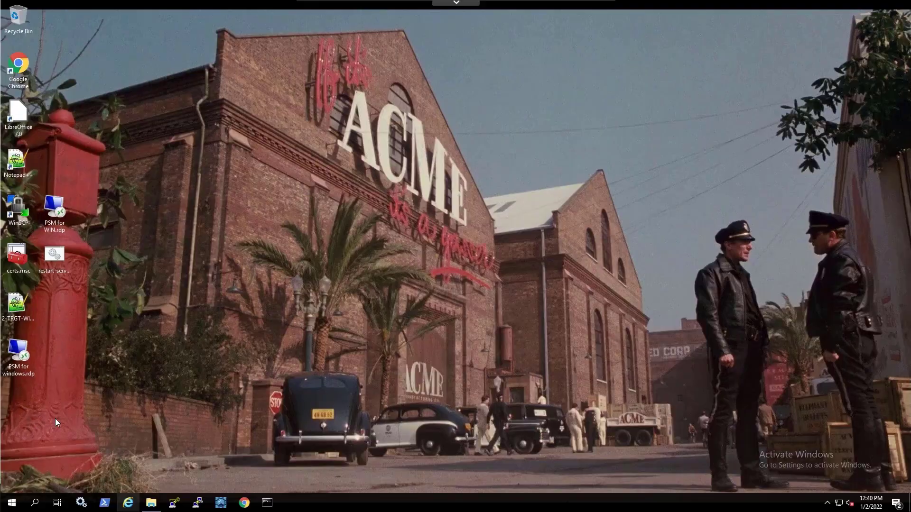